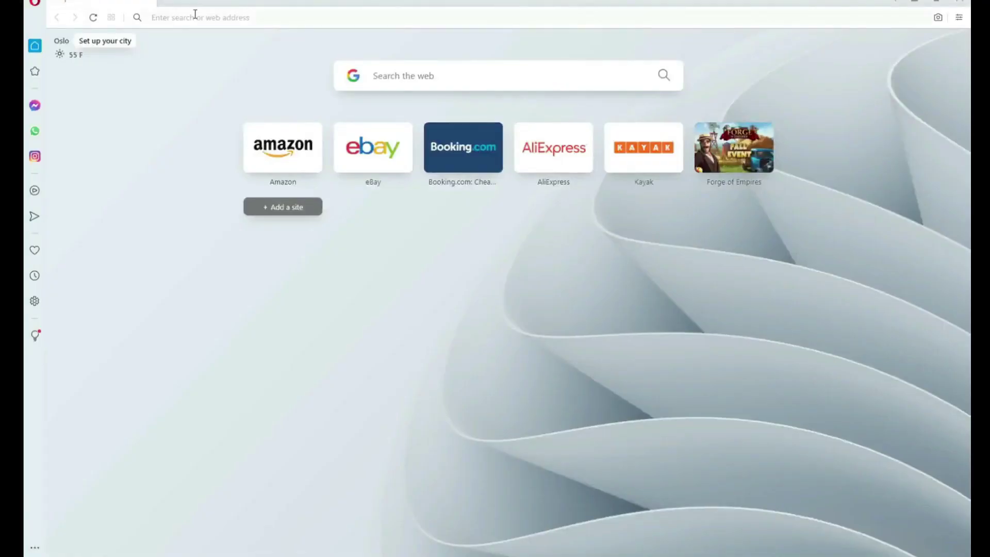
Step: Go to askunlock.net from the Opera address bar
{"action": "left_click", "coordinate": [192, 17]}
{"action": "type", "text": "as"}
{"action": "key", "text": "Return"}
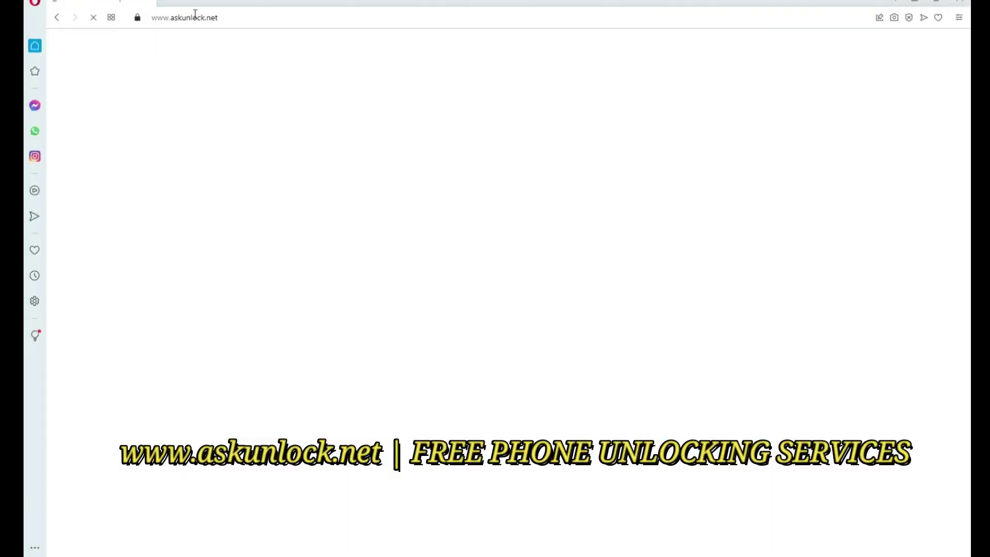
{"action": "scroll", "coordinate": [433, 250], "scroll_direction": "down", "scroll_amount": 3}
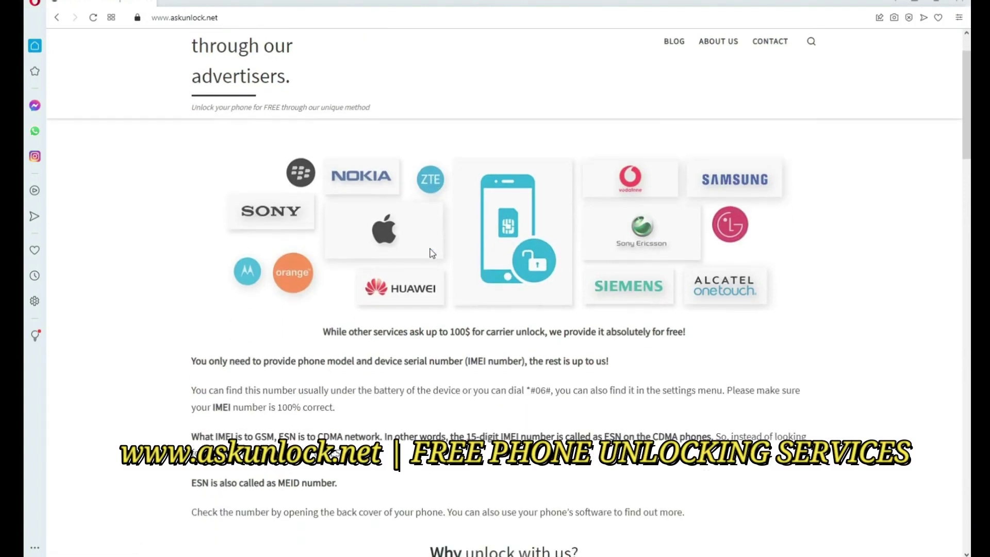
{"action": "scroll", "coordinate": [434, 256], "scroll_direction": "down", "scroll_amount": 2}
{"action": "scroll", "coordinate": [433, 256], "scroll_direction": "down", "scroll_amount": 2}
{"action": "scroll", "coordinate": [432, 261], "scroll_direction": "down", "scroll_amount": 2}
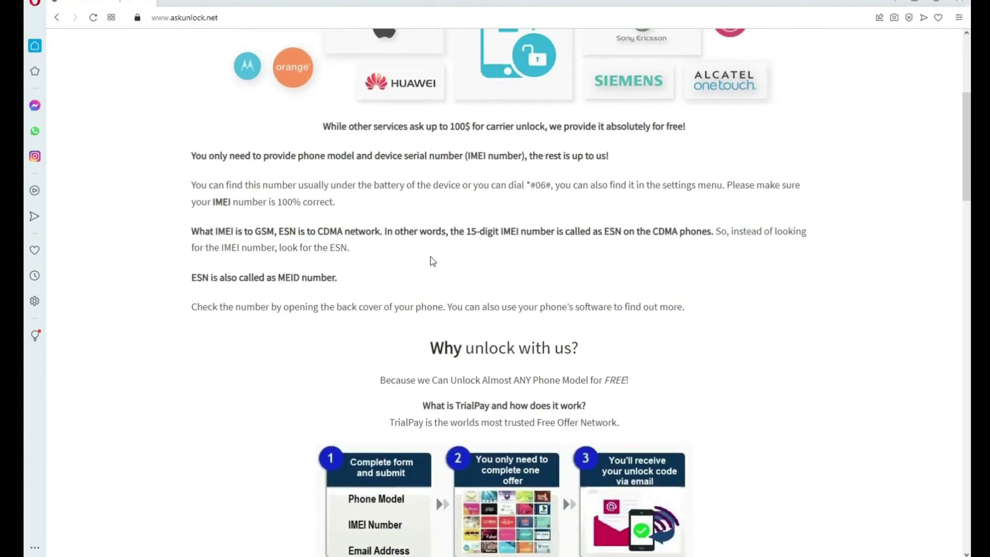
{"action": "scroll", "coordinate": [432, 260], "scroll_direction": "down", "scroll_amount": 2}
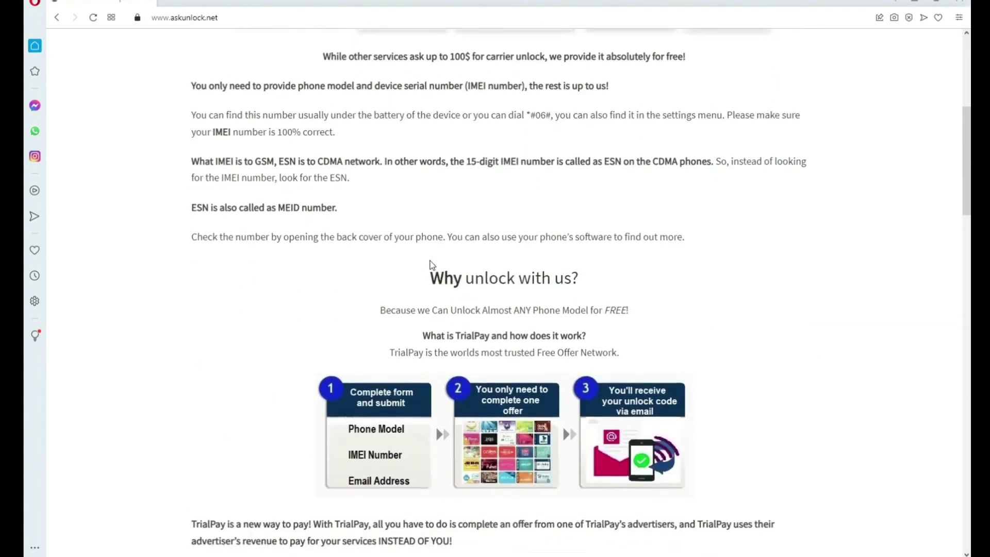
{"action": "scroll", "coordinate": [432, 261], "scroll_direction": "down", "scroll_amount": 2}
{"action": "scroll", "coordinate": [433, 261], "scroll_direction": "down", "scroll_amount": 2}
{"action": "scroll", "coordinate": [432, 263], "scroll_direction": "down", "scroll_amount": 2}
{"action": "scroll", "coordinate": [432, 264], "scroll_direction": "down", "scroll_amount": 2}
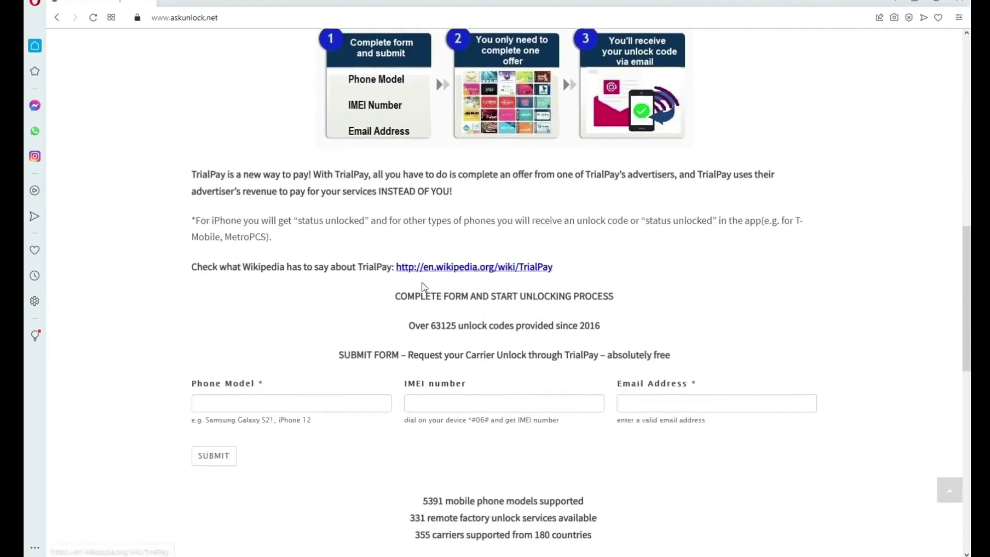
{"action": "scroll", "coordinate": [433, 262], "scroll_direction": "down", "scroll_amount": 1}
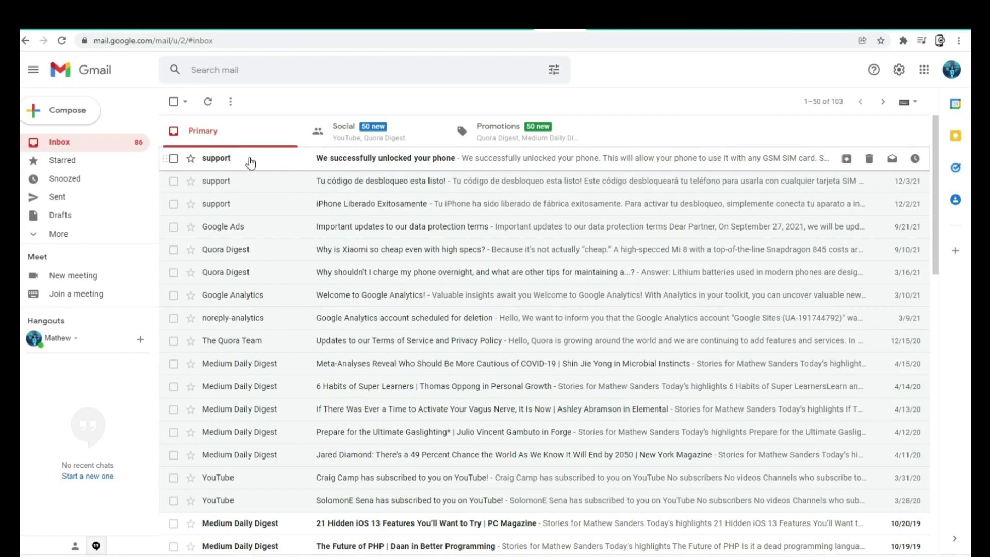
Step: Open the 'We successfully unlocked your phone' email and read its opening sentence
{"action": "left_click", "coordinate": [432, 158]}
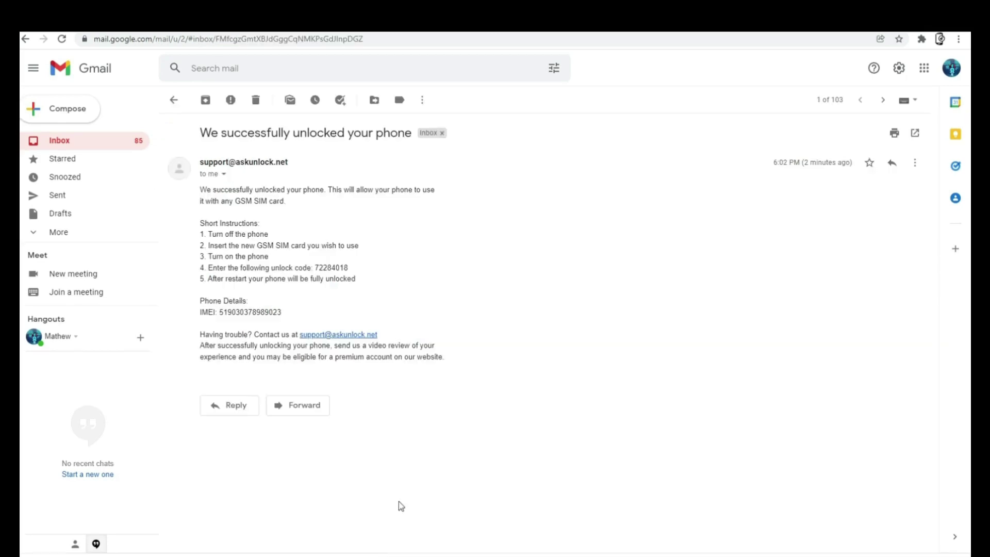
{"action": "left_click_drag", "start_coordinate": [199, 190], "coordinate": [396, 195]}
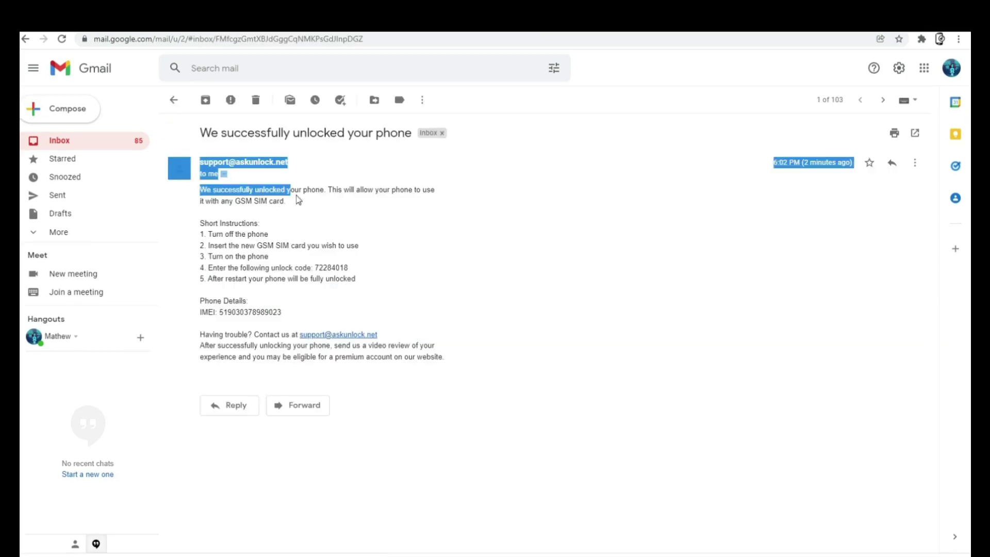
{"action": "left_click", "coordinate": [396, 195]}
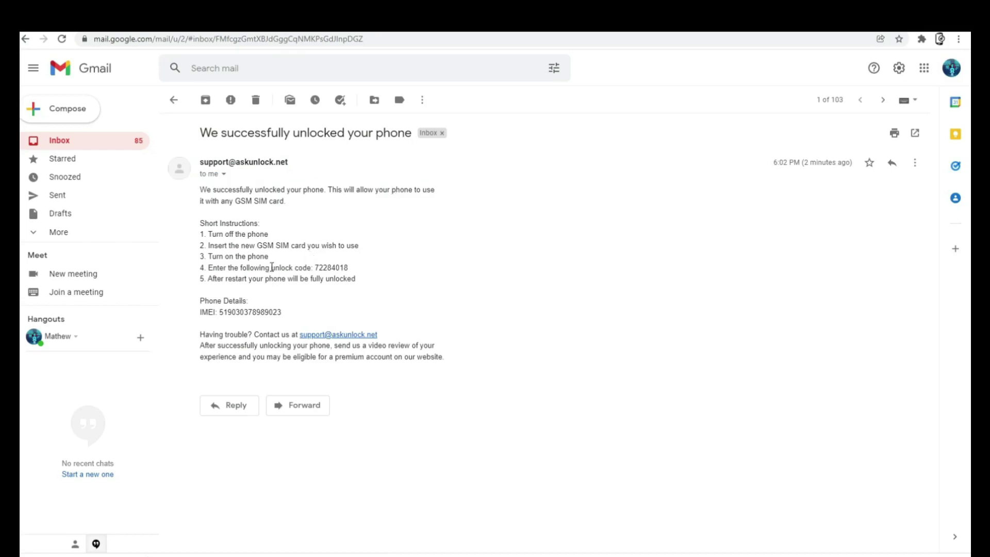
{"action": "left_click_drag", "start_coordinate": [271, 268], "coordinate": [348, 268]}
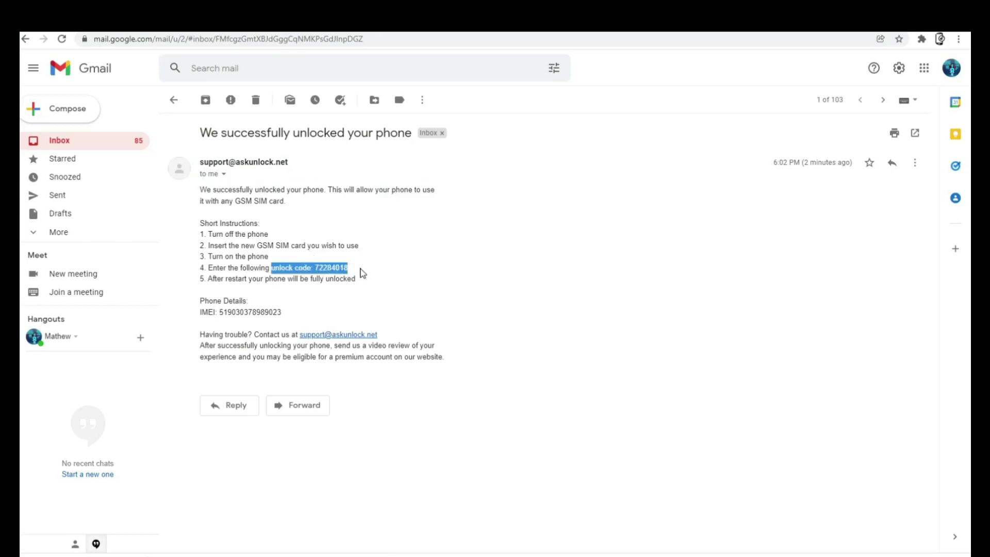
{"action": "left_click", "coordinate": [370, 274]}
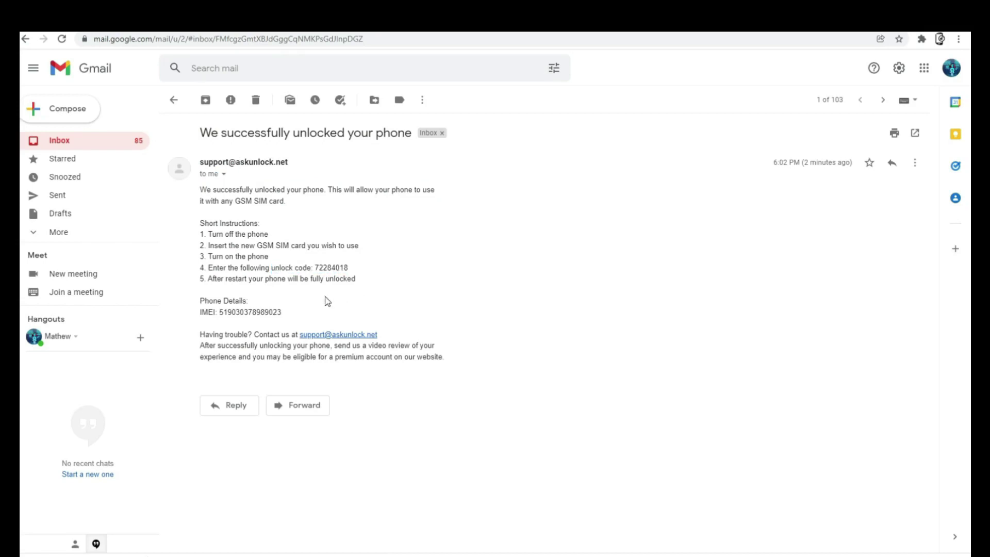
{"action": "left_click_drag", "start_coordinate": [311, 279], "coordinate": [369, 284]}
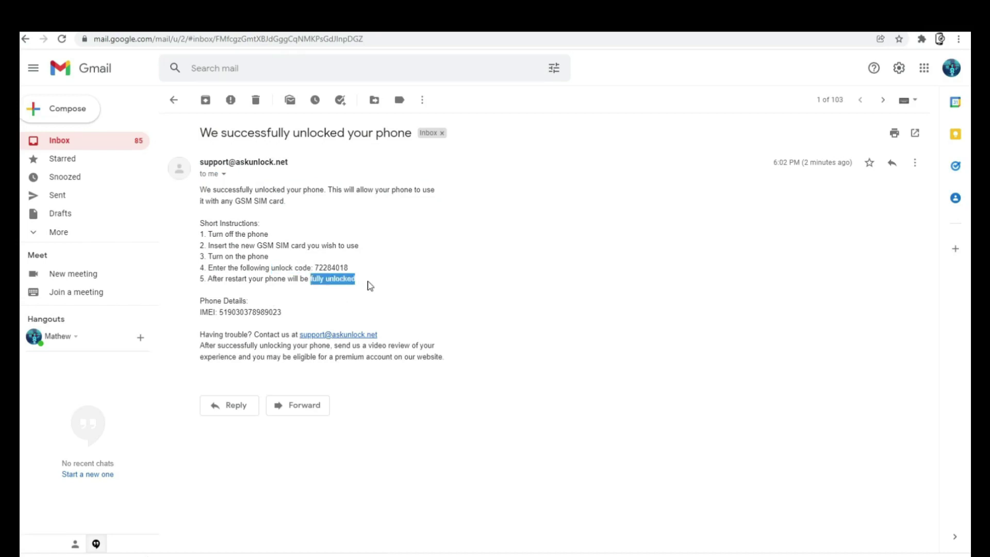
{"action": "left_click", "coordinate": [354, 279]}
{"action": "double_click", "coordinate": [340, 279]}
{"action": "left_click", "coordinate": [421, 257]}
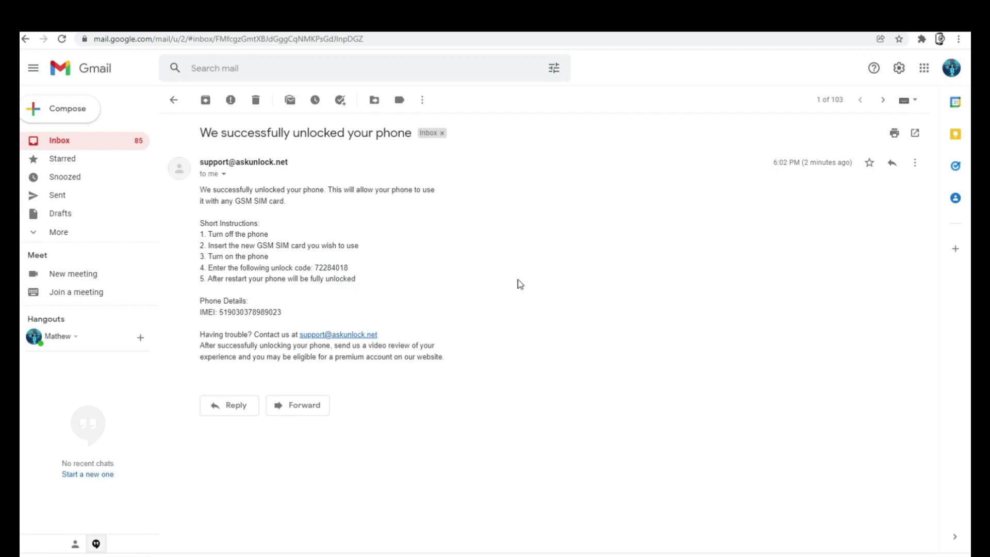